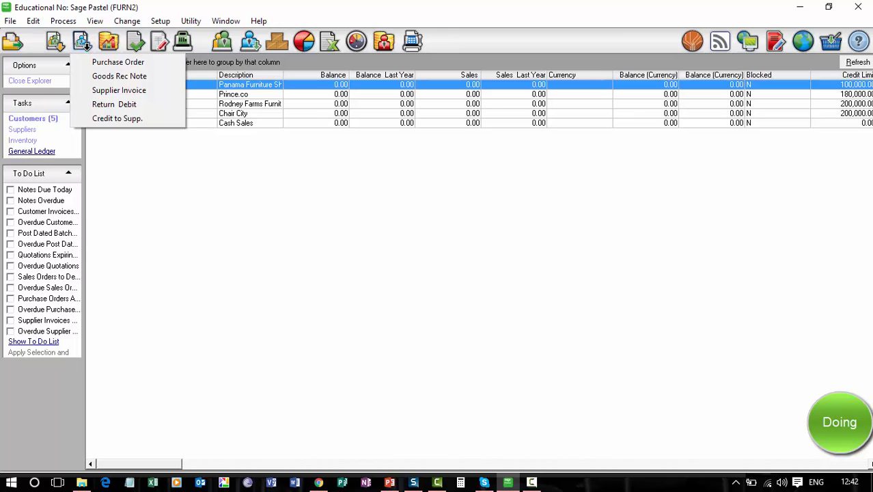
Start a new supplier invoice for supplier K009, Chair King.
{"action": "left_click", "coordinate": [119, 90]}
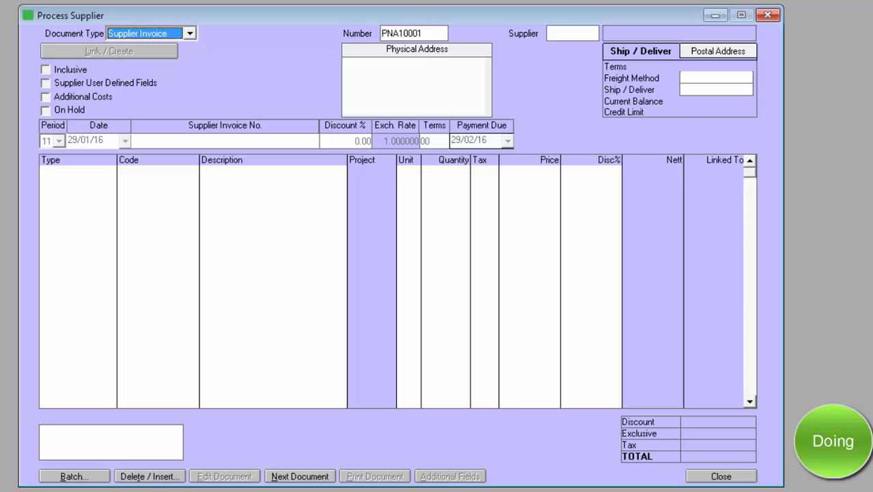
{"action": "left_click", "coordinate": [565, 32]}
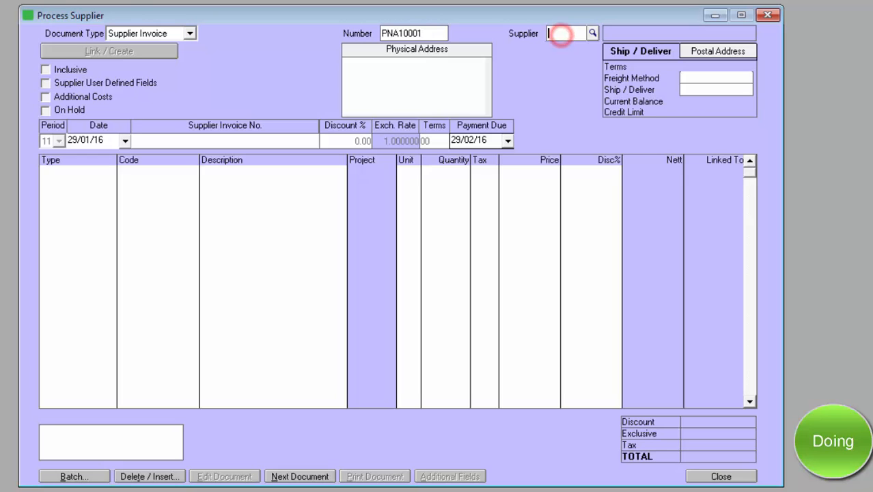
{"action": "left_click", "coordinate": [592, 32]}
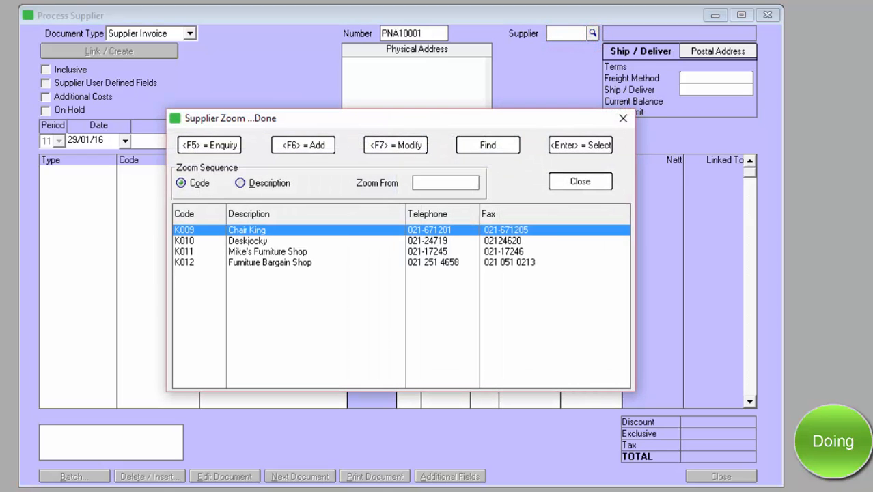
{"action": "double_click", "coordinate": [200, 231]}
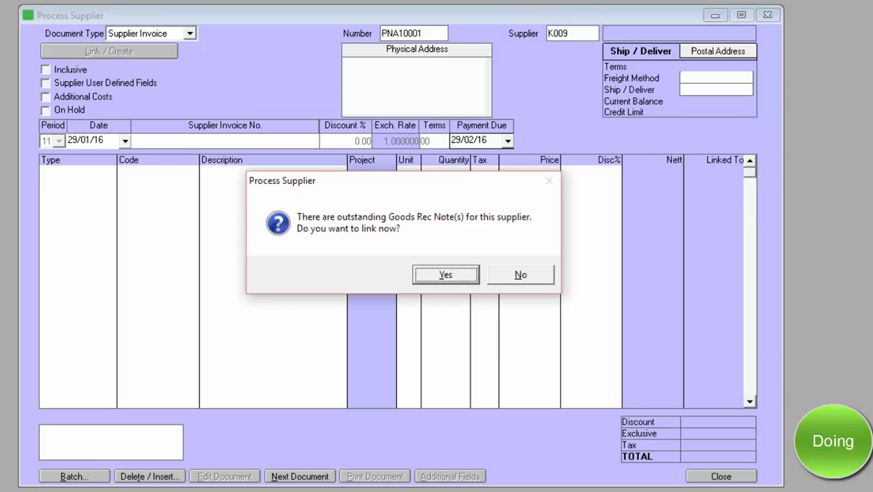
Link Chair King's outstanding goods received note GNA10001, with its selected Office Chair line, to the supplier invoice.
{"action": "left_click", "coordinate": [437, 272]}
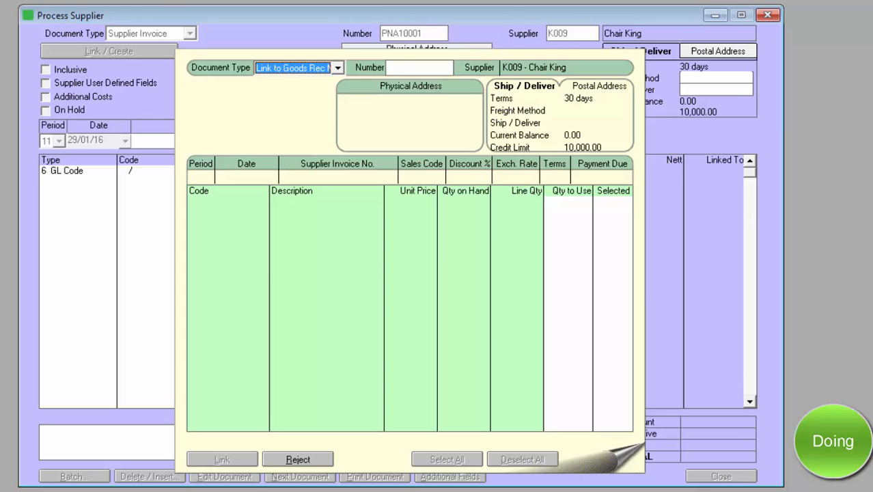
{"action": "left_click", "coordinate": [395, 67]}
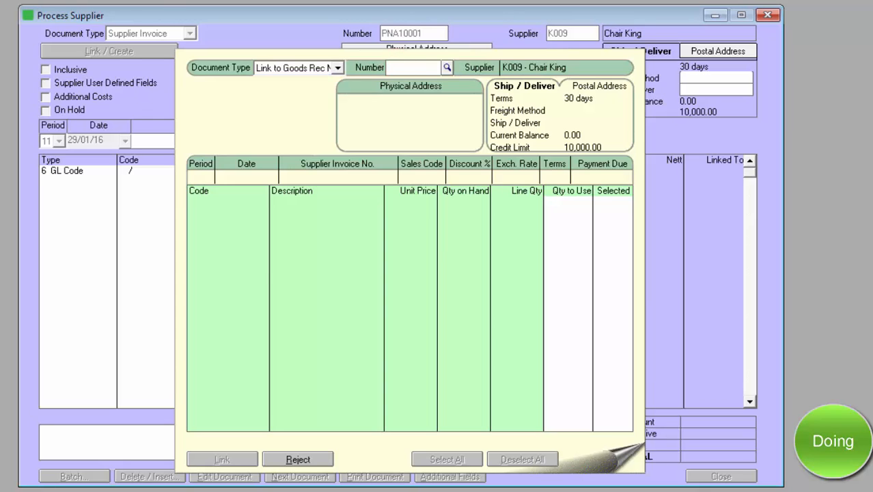
{"action": "left_click", "coordinate": [448, 67]}
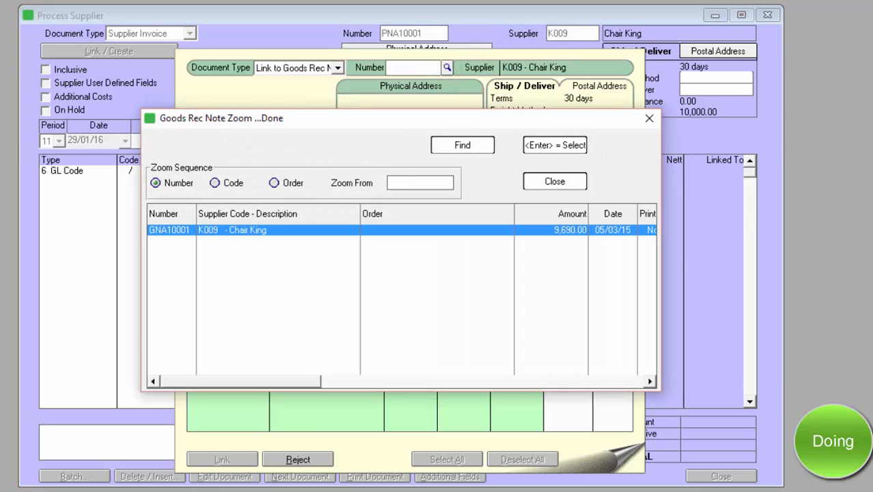
{"action": "double_click", "coordinate": [254, 229]}
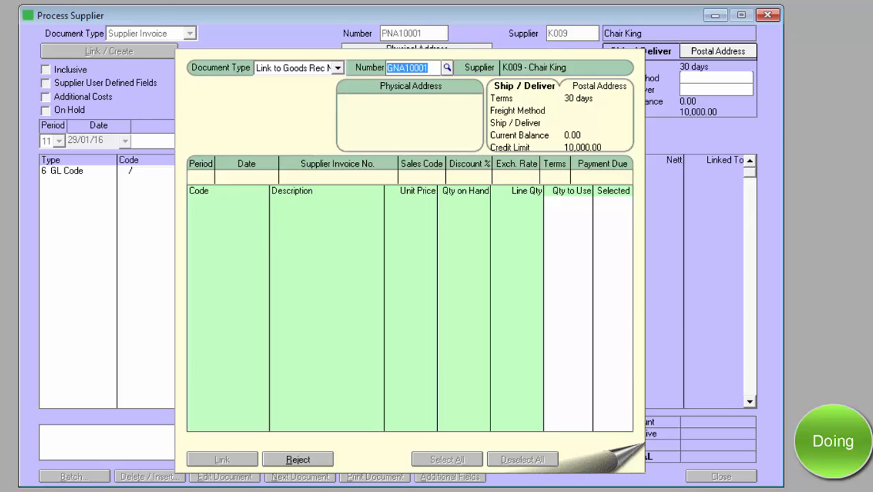
{"action": "key", "text": "Return"}
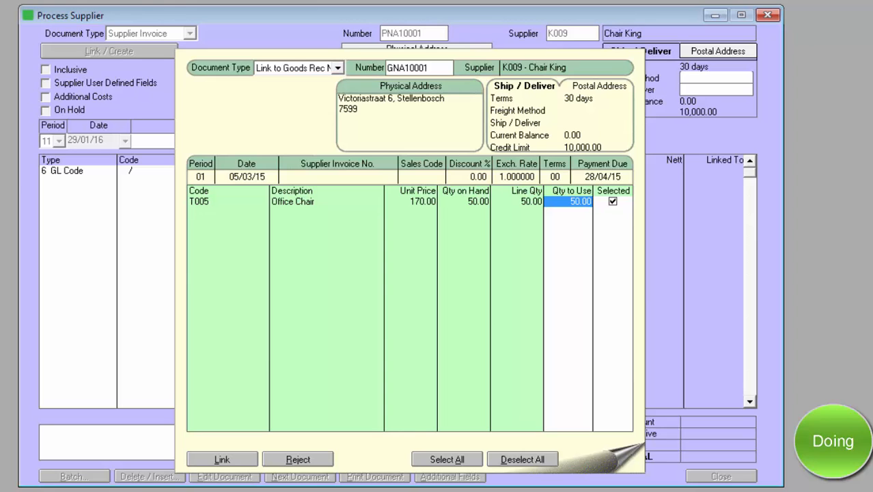
{"action": "left_click", "coordinate": [224, 459]}
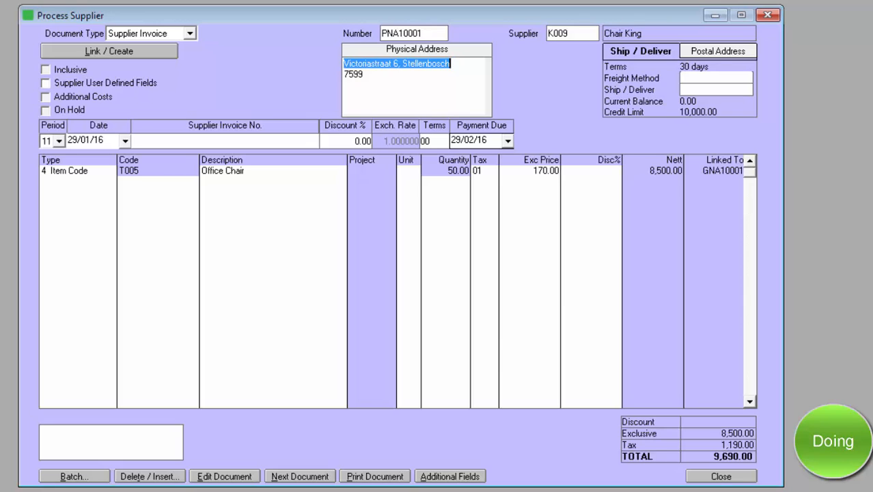
Set the Chair King invoice's period to 1 and its date to 09/03/15.
{"action": "key", "text": "Return"}
{"action": "key", "text": "Return"}
{"action": "key", "text": "Return"}
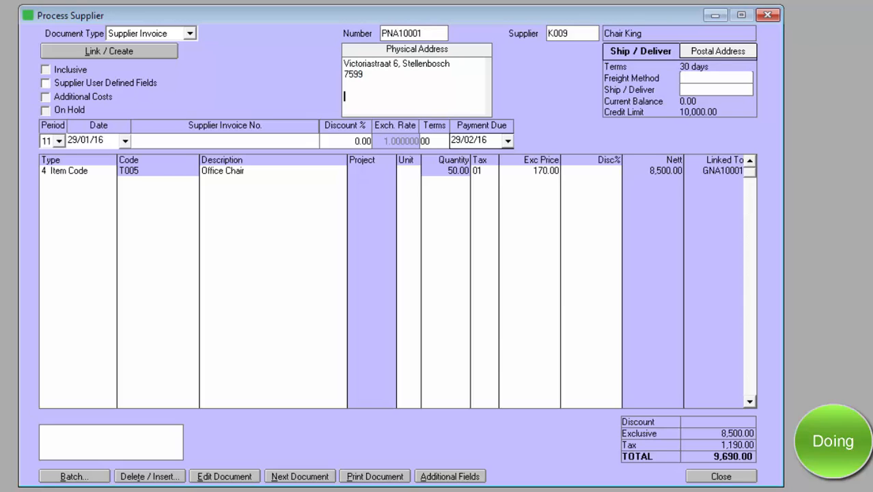
{"action": "key", "text": "Return"}
{"action": "key", "text": "Return"}
{"action": "key", "text": "Return"}
{"action": "left_click", "coordinate": [61, 142]}
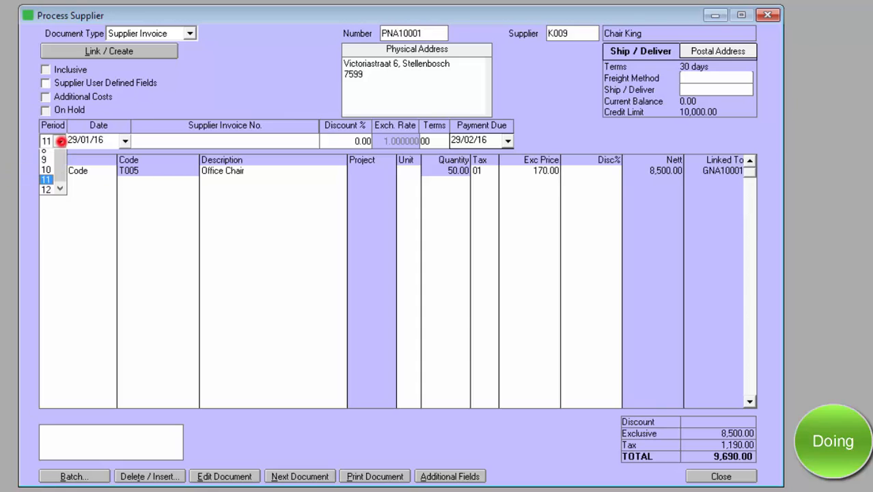
{"action": "scroll", "coordinate": [52, 174], "scroll_direction": "up", "scroll_amount": 2}
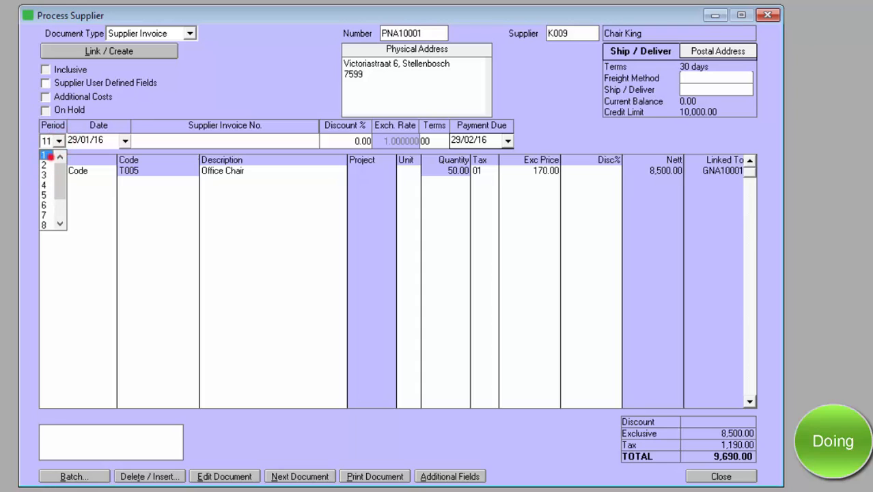
{"action": "left_click", "coordinate": [45, 155]}
{"action": "left_click", "coordinate": [77, 142]}
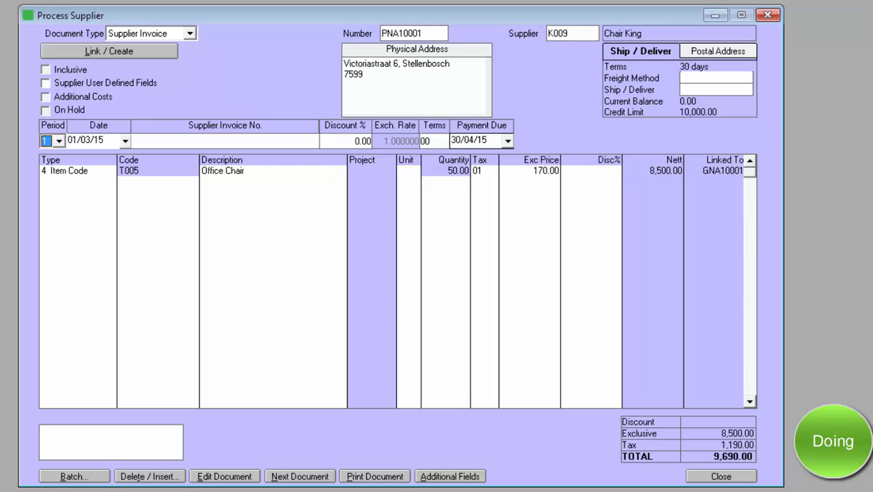
{"action": "type", "text": "09"}
Enter CHAIRKING001 as the supplier invoice number and set the payment due date to 28/04/15.
{"action": "key", "text": "Tab"}
{"action": "type", "text": "CHAIRKING001"}
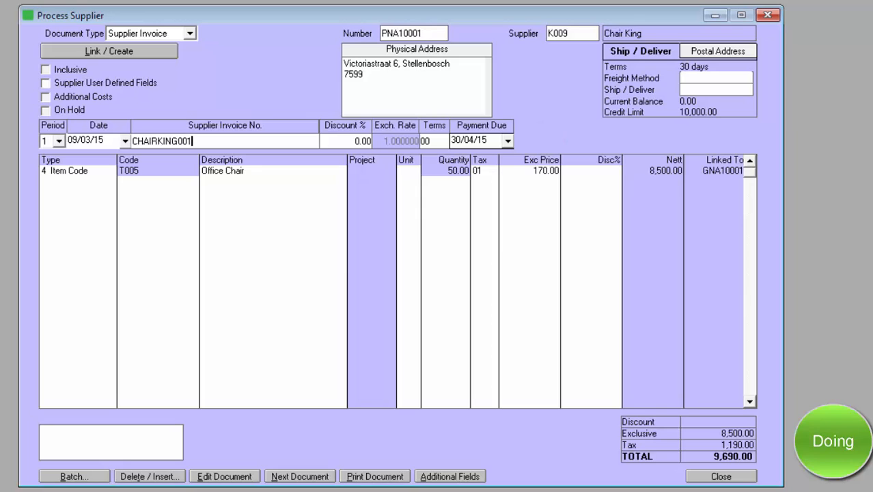
{"action": "type", "text": "28"}
{"action": "key", "text": "Tab"}
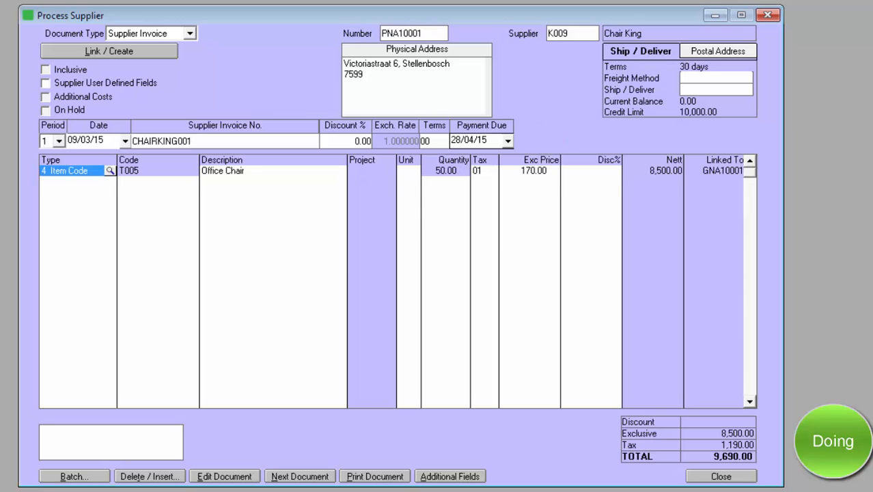
Leave a blank GL Code line below the Office Chair item and process the Chair King invoice without printing it.
{"action": "key", "text": "Down"}
{"action": "type", "text": "6"}
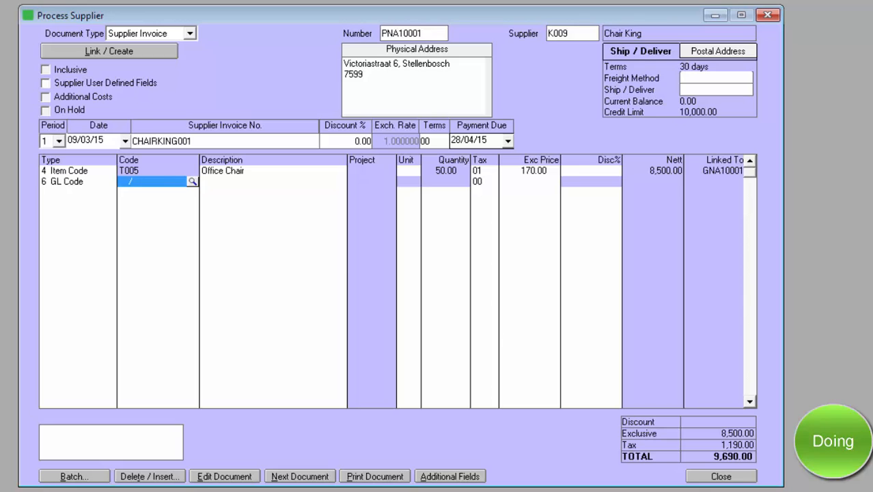
{"action": "left_click", "coordinate": [300, 477]}
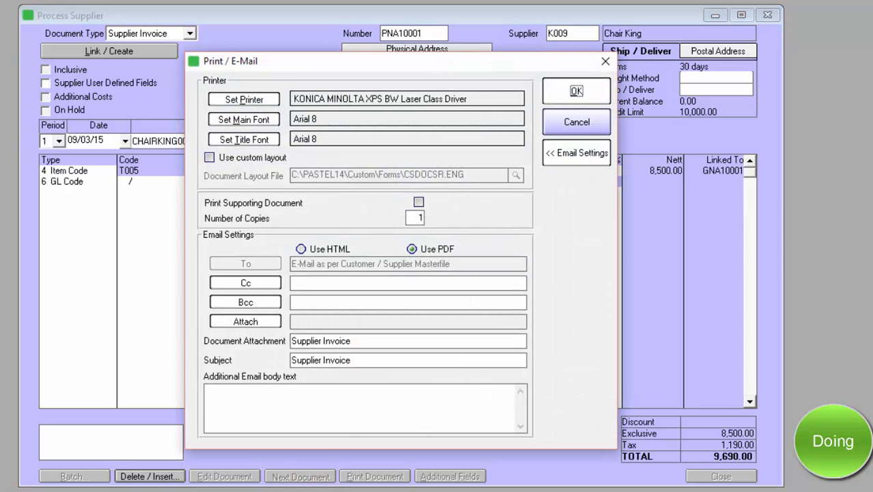
{"action": "left_click", "coordinate": [577, 122]}
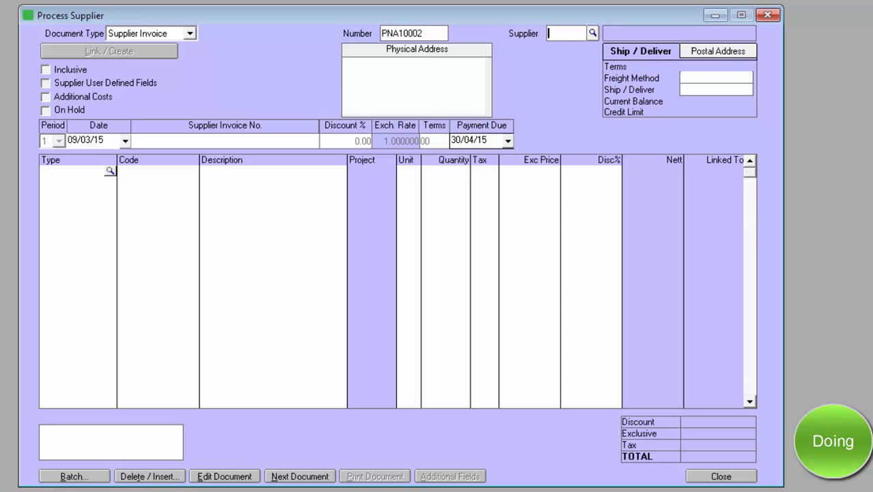
Choose supplier K010, Deskjocky, for the new invoice and link its goods received note GNA10002 for the Oak Table.
{"action": "type", "text": "K010"}
{"action": "key", "text": "Tab"}
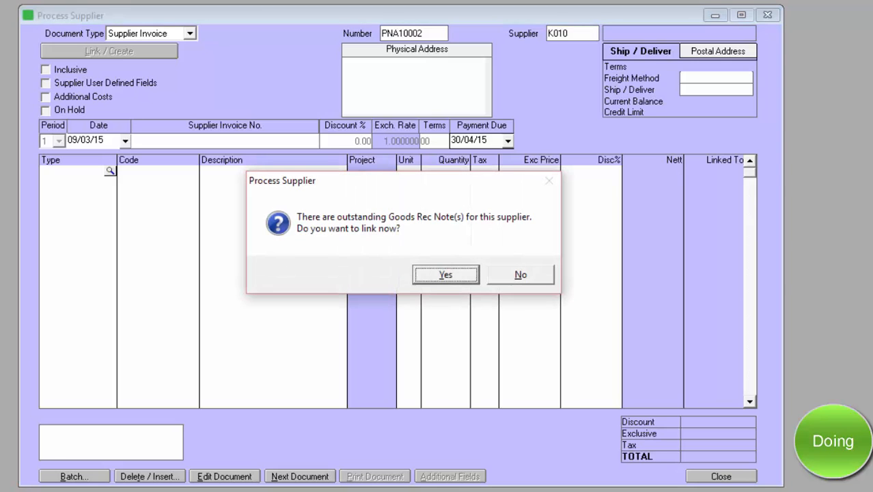
{"action": "left_click", "coordinate": [439, 270]}
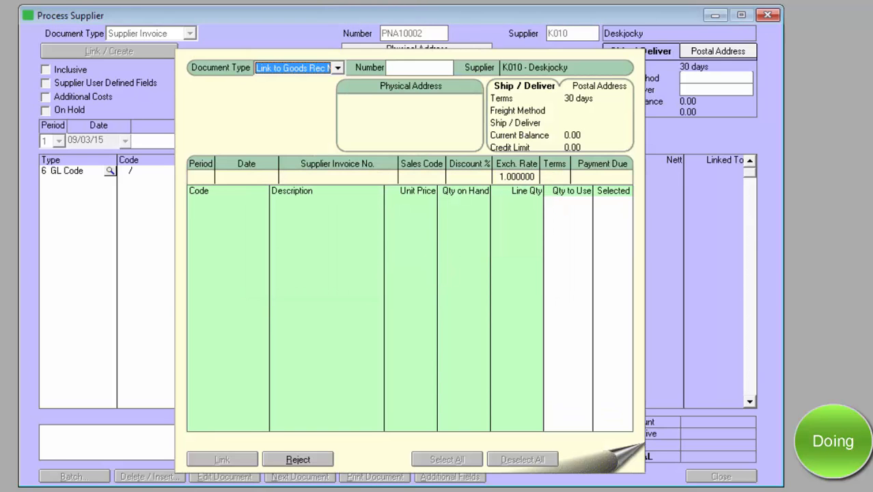
{"action": "key", "text": "Tab"}
{"action": "key", "text": "Tab"}
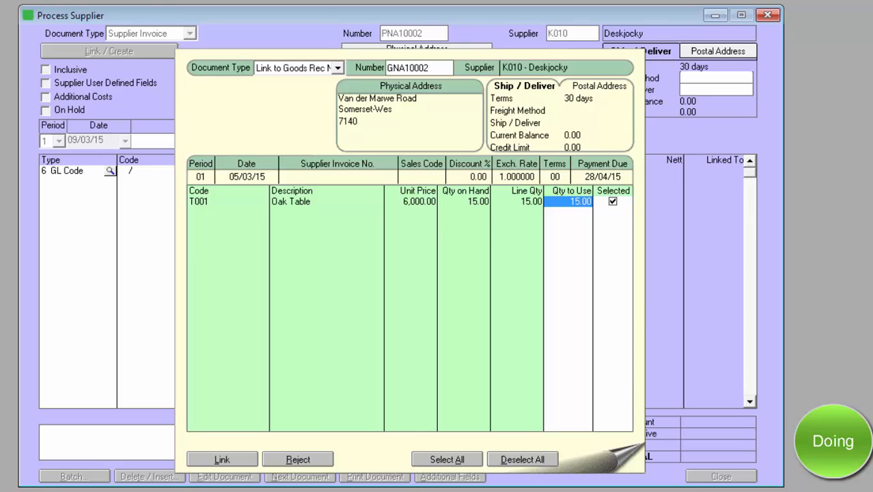
{"action": "left_click", "coordinate": [225, 457]}
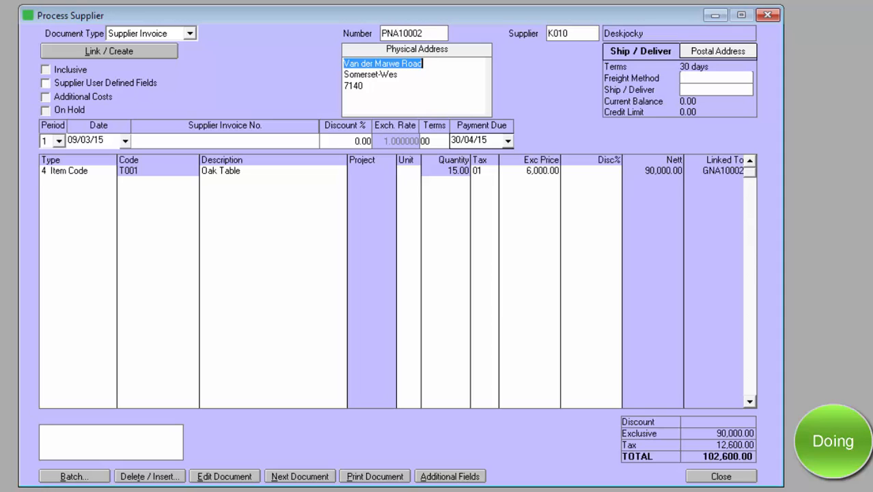
Set the Deskjocky invoice's payment due date to 28/04/15 and enter DESKJOCKY001 as the supplier invoice number.
{"action": "left_click", "coordinate": [466, 141]}
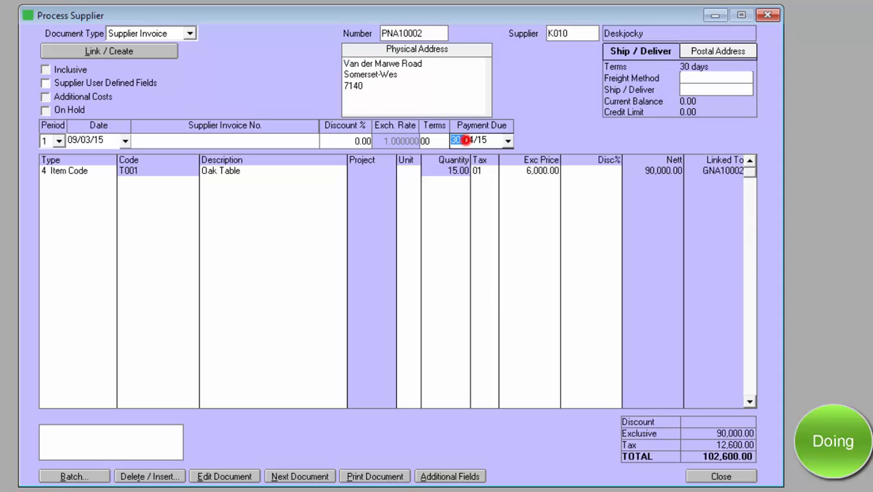
{"action": "type", "text": "28"}
{"action": "key", "text": "Tab"}
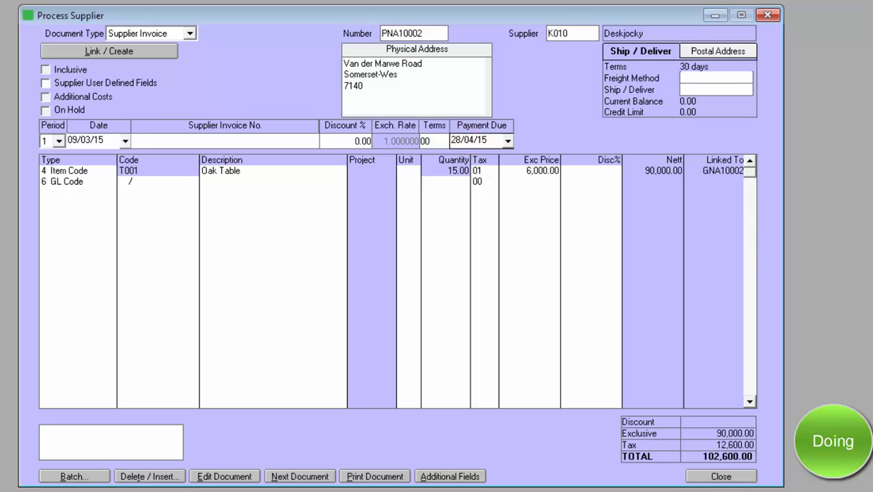
{"action": "type", "text": "DESKJOCKY001"}
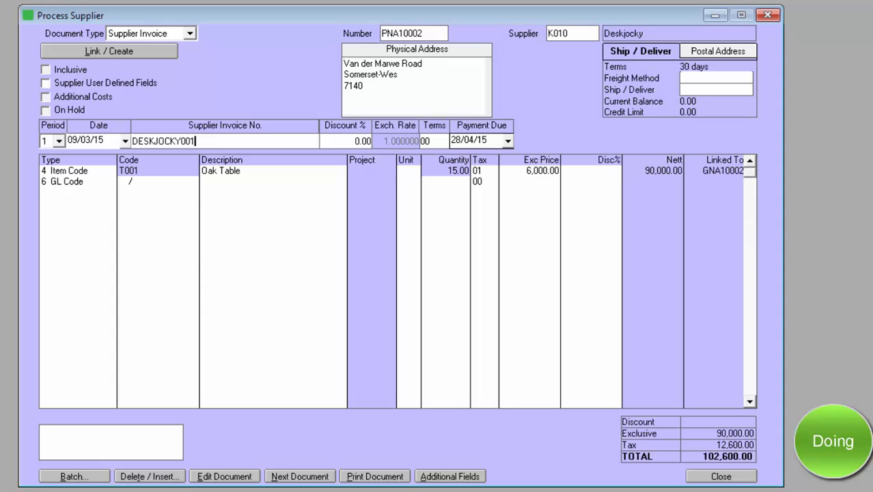
Process the Deskjocky invoice without printing it and advance to a new supplier invoice.
{"action": "left_click", "coordinate": [67, 181]}
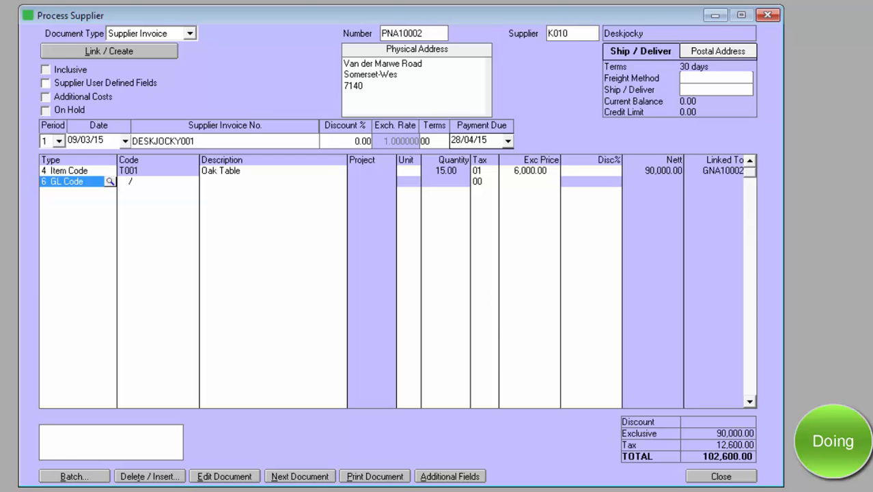
{"action": "left_click", "coordinate": [289, 475]}
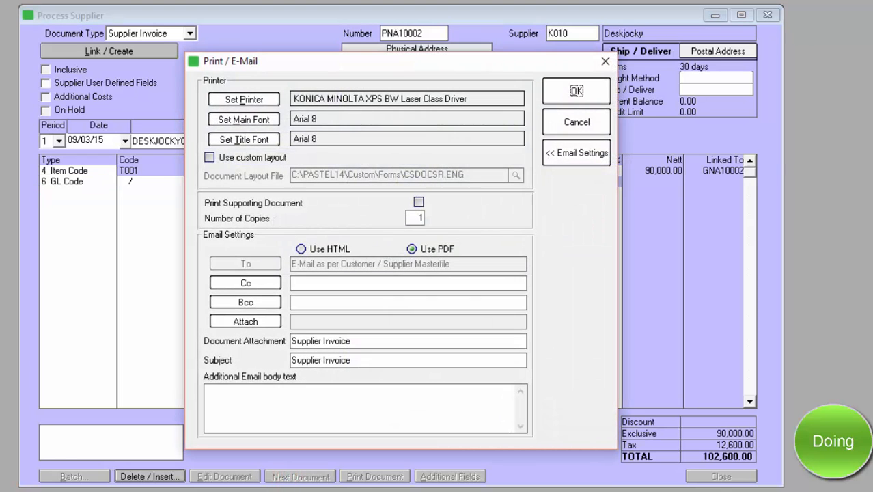
{"action": "left_click", "coordinate": [567, 126]}
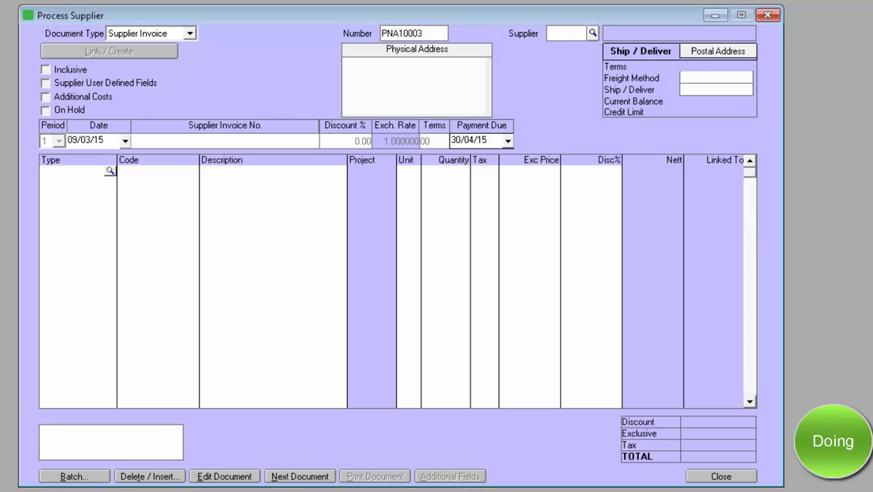
Choose supplier K011, Mike's Furniture Shop, for the new invoice and link its goods received note GNA10003 for the Pine Chair.
{"action": "type", "text": "K011"}
{"action": "key", "text": "Tab"}
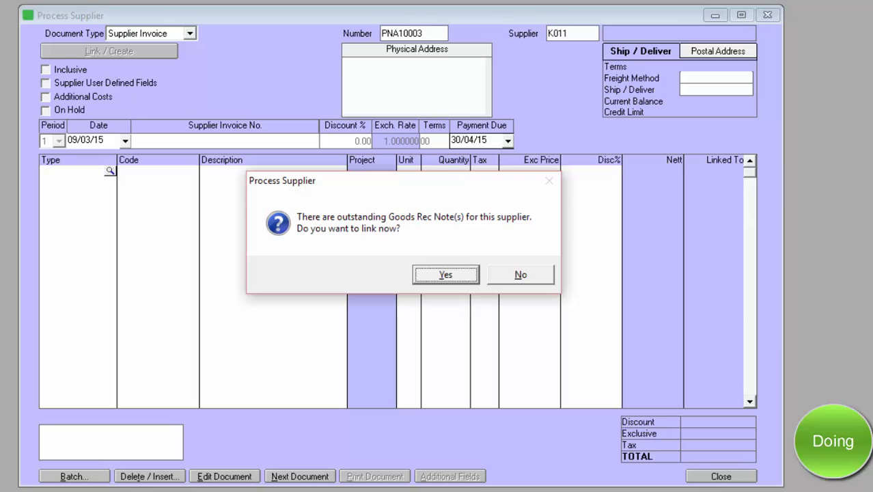
{"action": "left_click", "coordinate": [452, 274]}
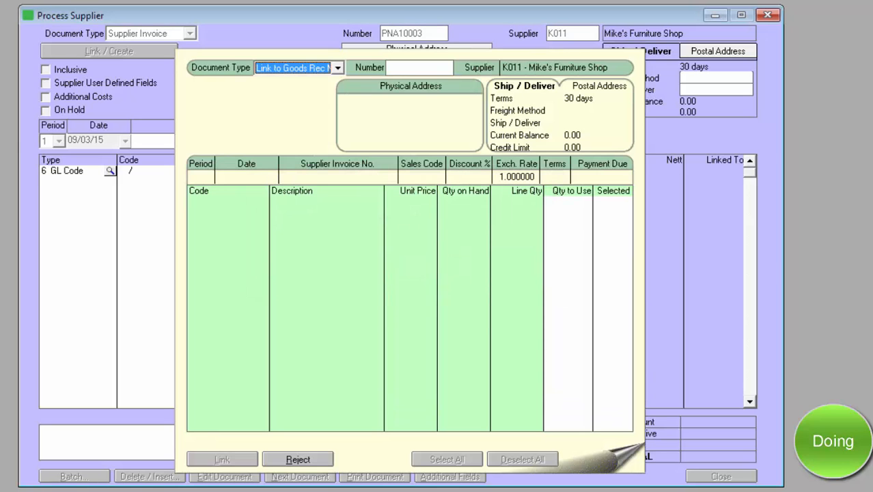
{"action": "left_click", "coordinate": [411, 67]}
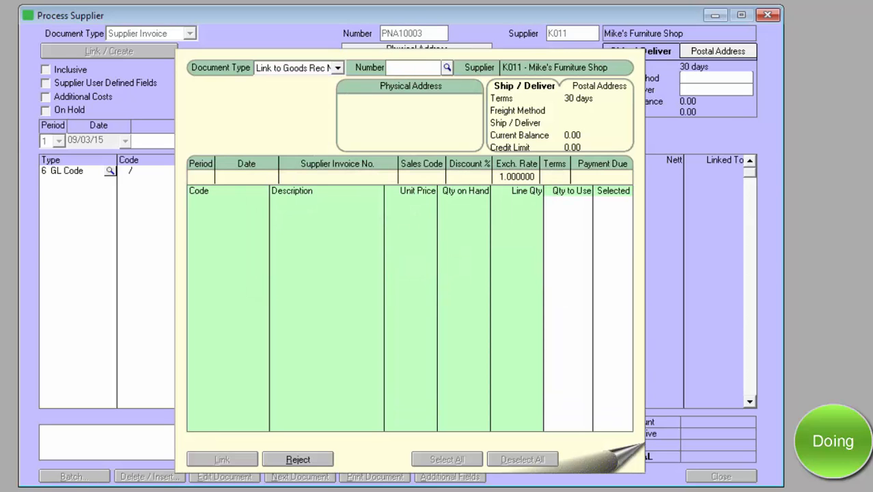
{"action": "left_click", "coordinate": [447, 67]}
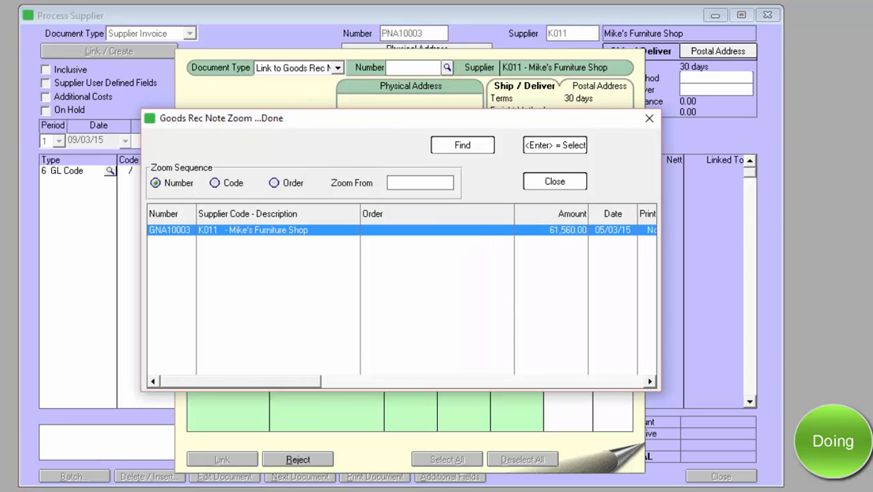
{"action": "double_click", "coordinate": [302, 232]}
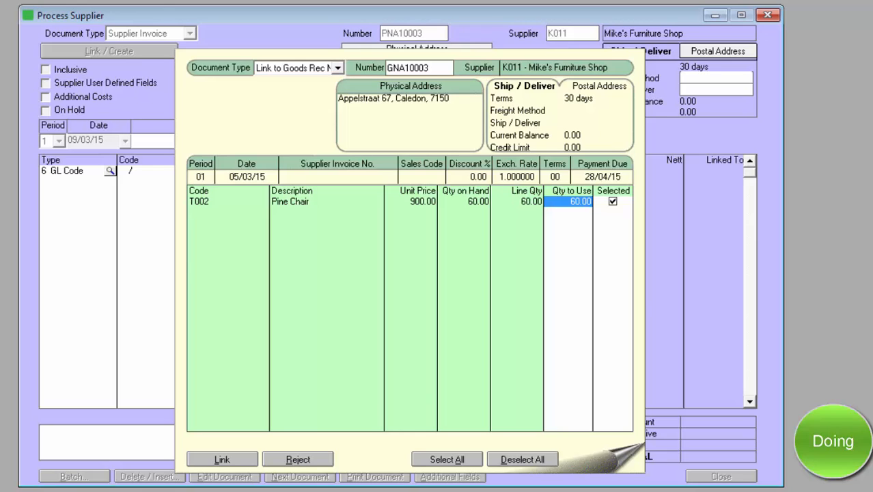
{"action": "left_click", "coordinate": [222, 459]}
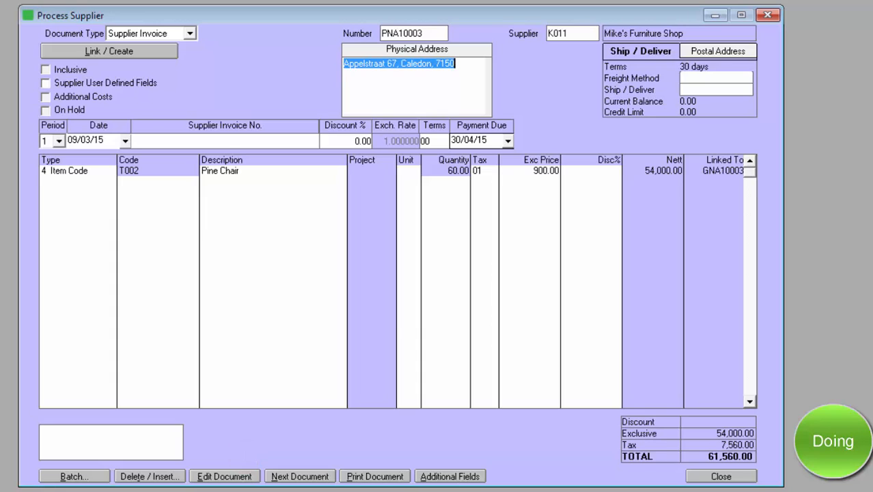
Enter MIKESINVOICE001 as the supplier invoice number and add a GL Code line below the Pine Chair item.
{"action": "left_click", "coordinate": [224, 140]}
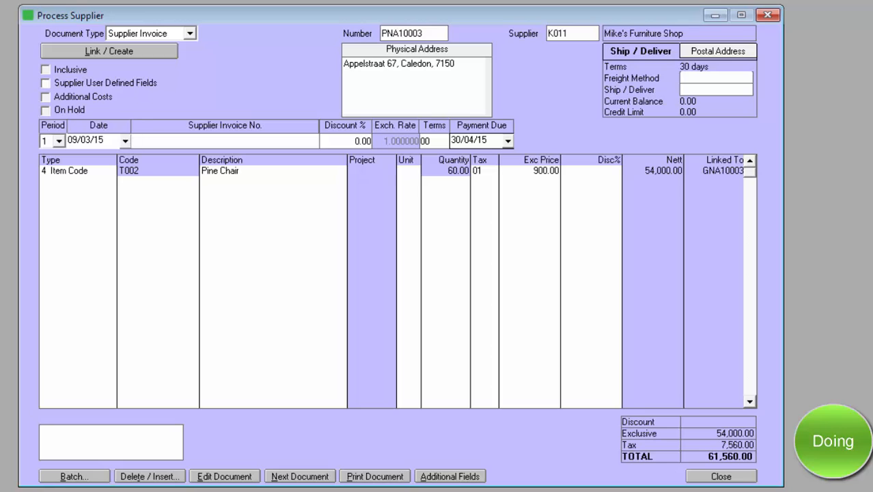
{"action": "type", "text": "MIKESINVOICE001"}
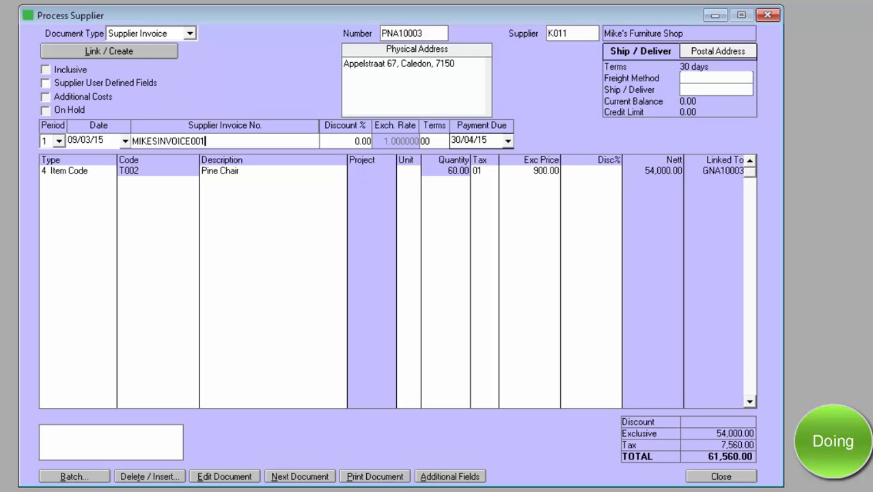
{"action": "left_click", "coordinate": [71, 171]}
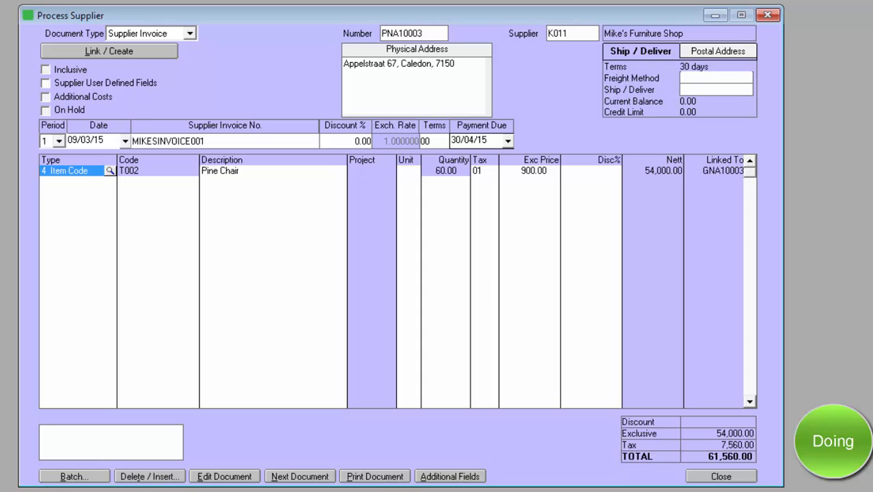
{"action": "key", "text": "Tab"}
{"action": "key", "text": "Tab"}
{"action": "key", "text": "Tab"}
{"action": "key", "text": "Tab"}
{"action": "key", "text": "Tab"}
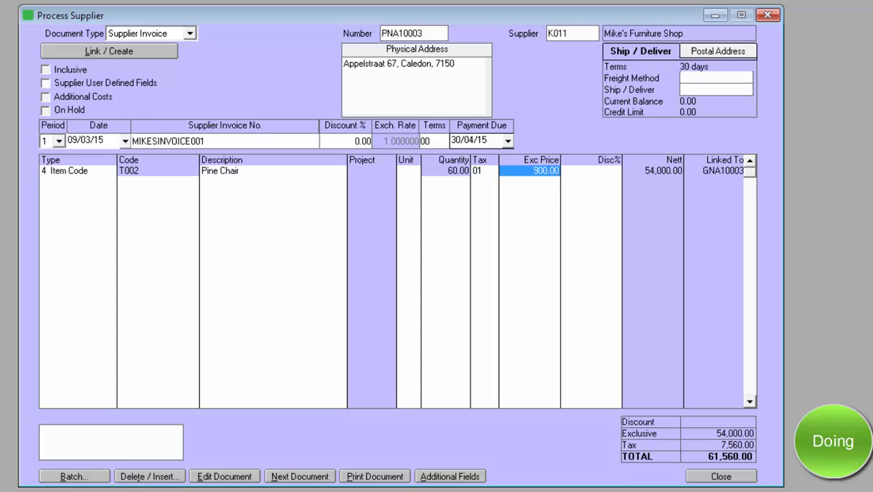
{"action": "key", "text": "Tab"}
{"action": "key", "text": "Tab"}
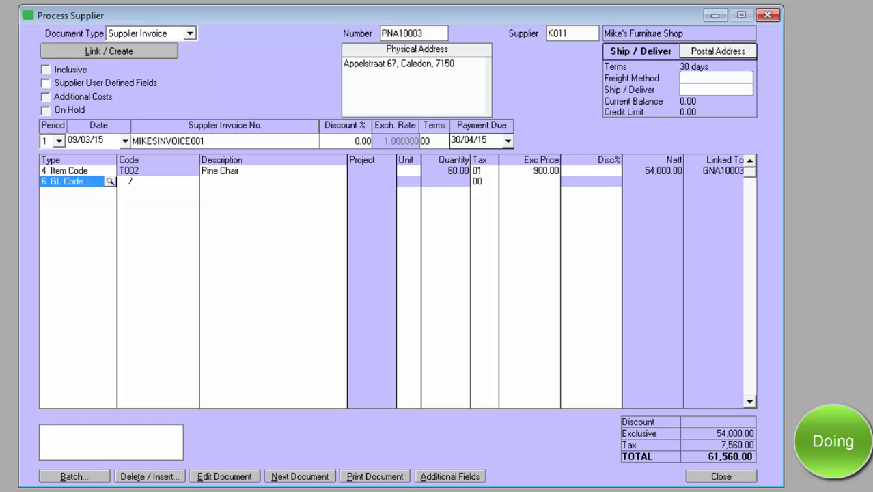
Assign the Courier & Postage account 3400/000 to the new line and set its exclusive price to 21000.
{"action": "left_click", "coordinate": [156, 181]}
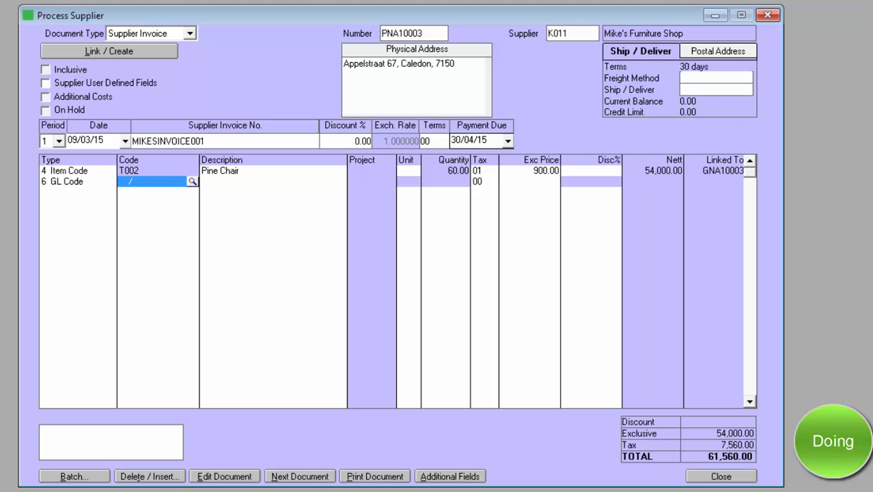
{"action": "left_click", "coordinate": [192, 181]}
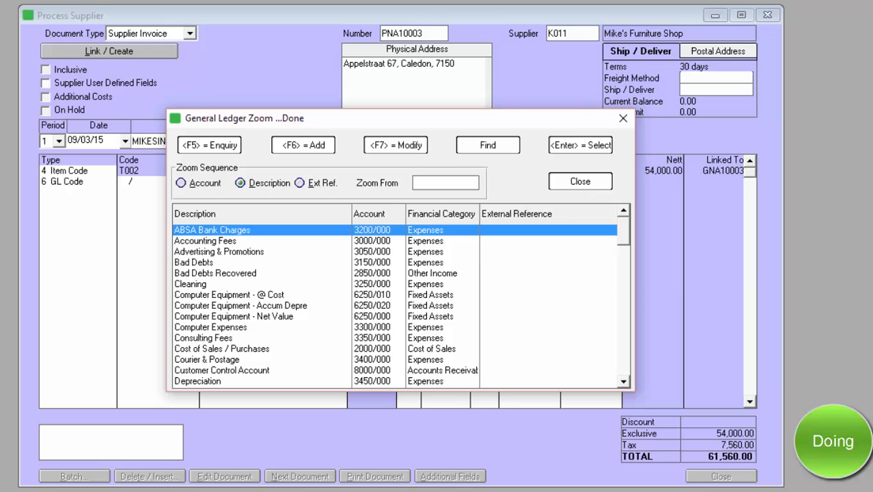
{"action": "double_click", "coordinate": [208, 359]}
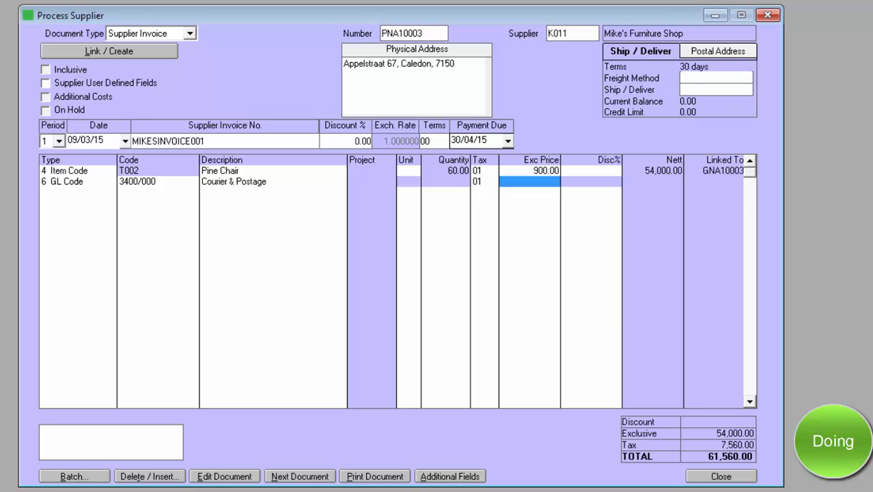
{"action": "type", "text": "2"}
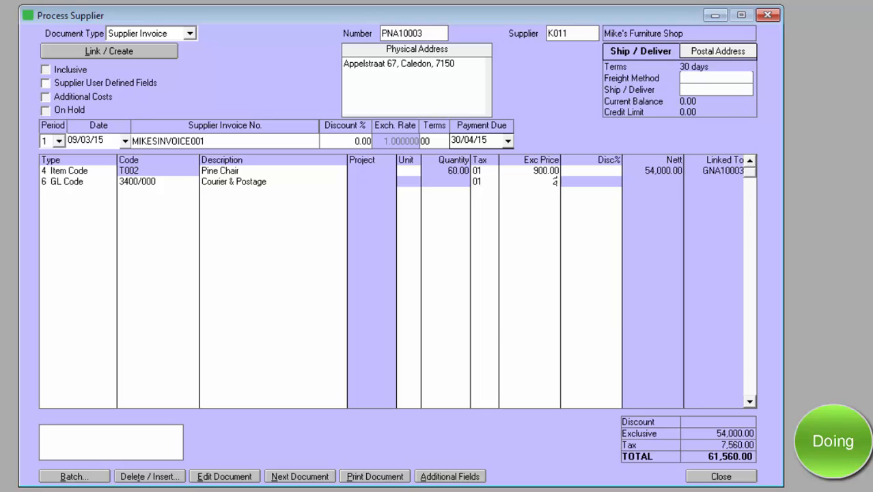
{"action": "type", "text": "1000"}
{"action": "key", "text": "Return"}
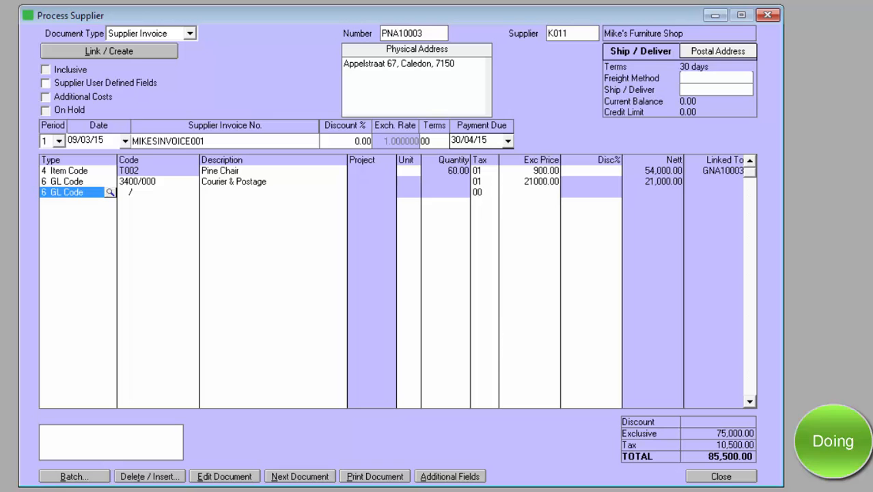
Process the Mike's Furniture Shop invoice without printing it and advance to a new supplier invoice.
{"action": "left_click", "coordinate": [295, 476]}
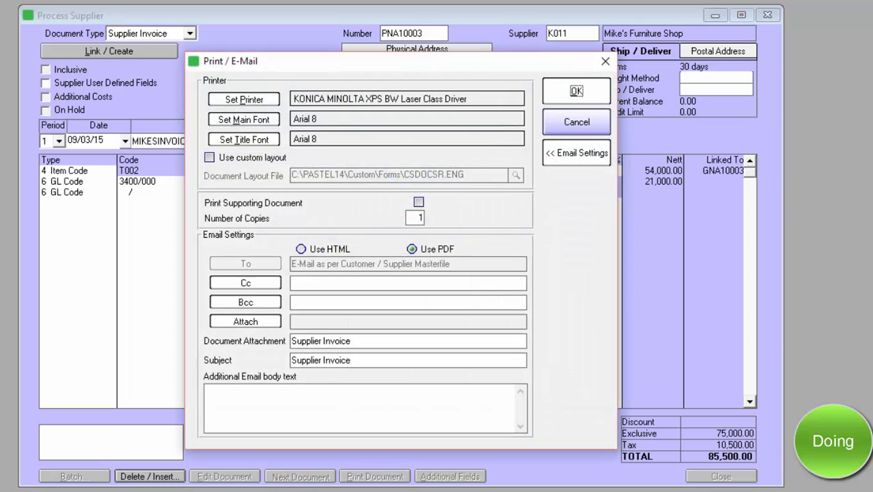
{"action": "left_click", "coordinate": [575, 126]}
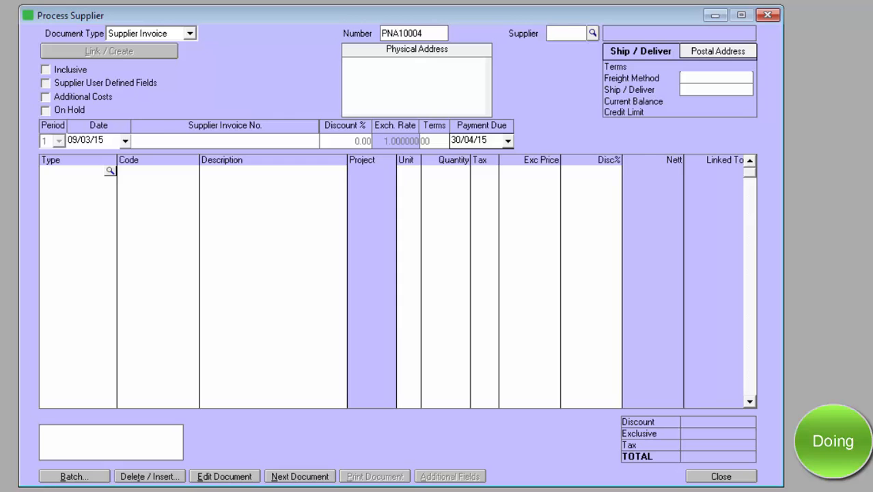
Choose supplier K012, Furniture Bargain Shop, and link its goods received note GNA10004 for the Office Table and Modern Table.
{"action": "key", "text": "Return"}
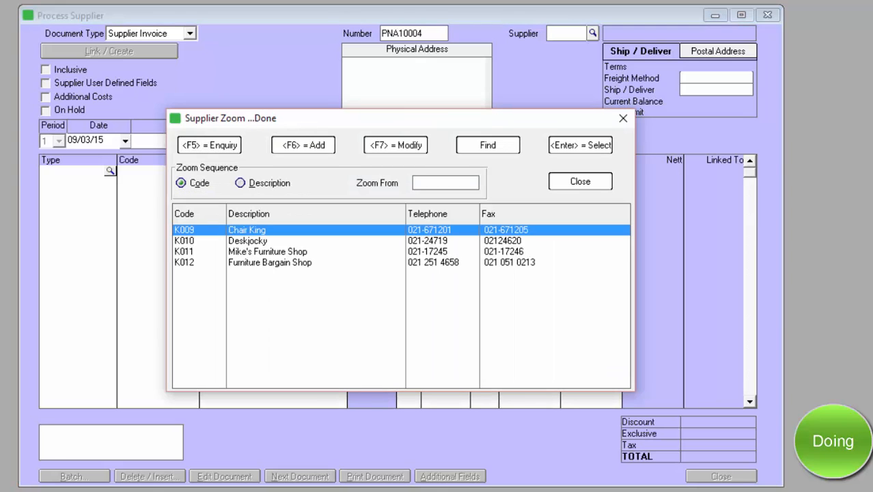
{"action": "double_click", "coordinate": [267, 262]}
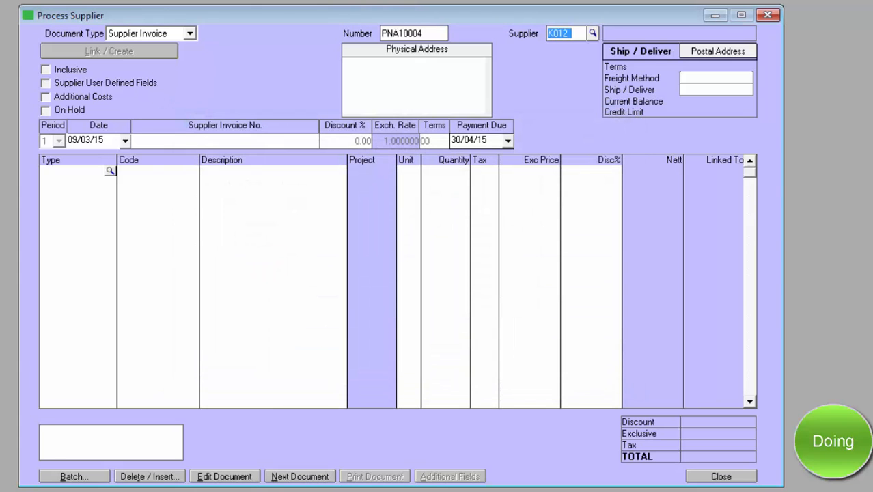
{"action": "key", "text": "Tab"}
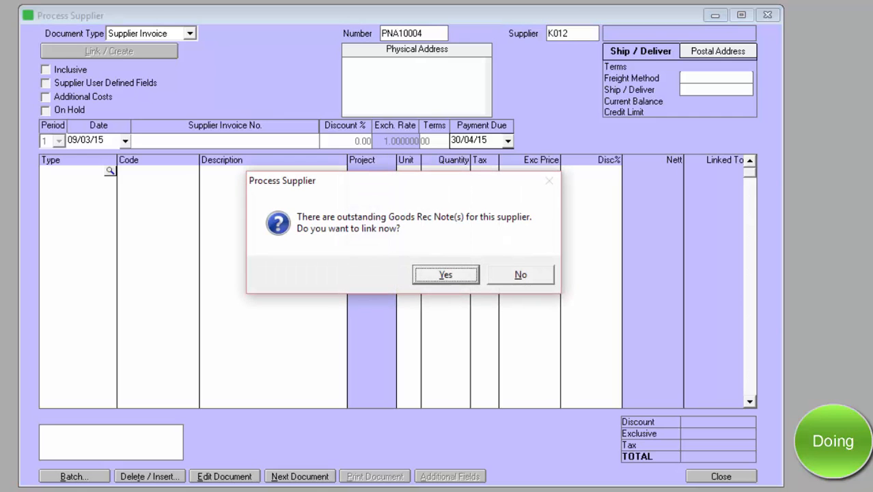
{"action": "left_click", "coordinate": [444, 274]}
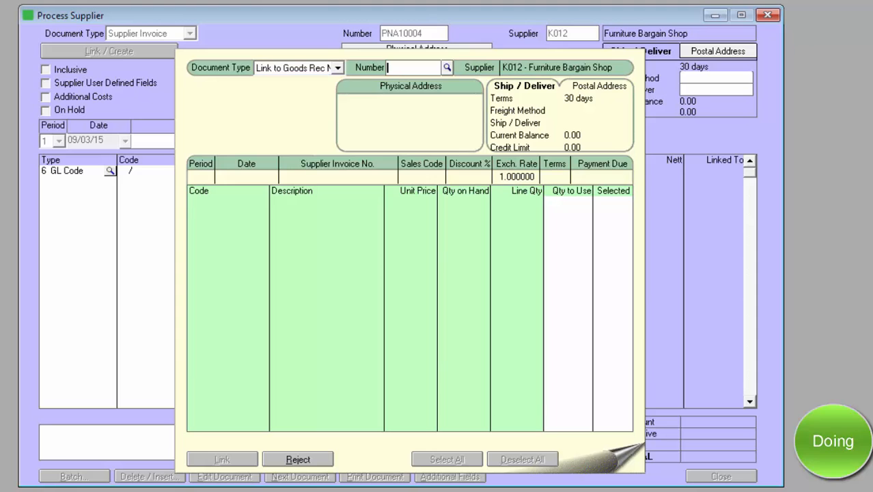
{"action": "left_click", "coordinate": [447, 67]}
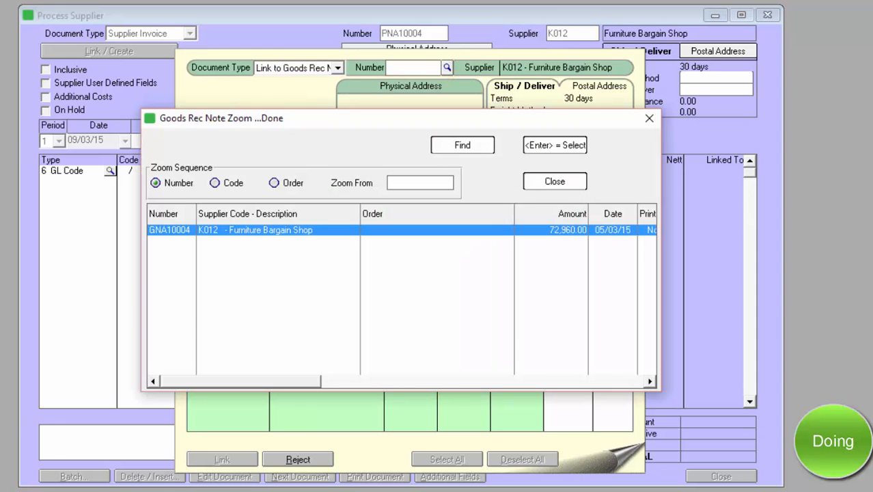
{"action": "double_click", "coordinate": [266, 230]}
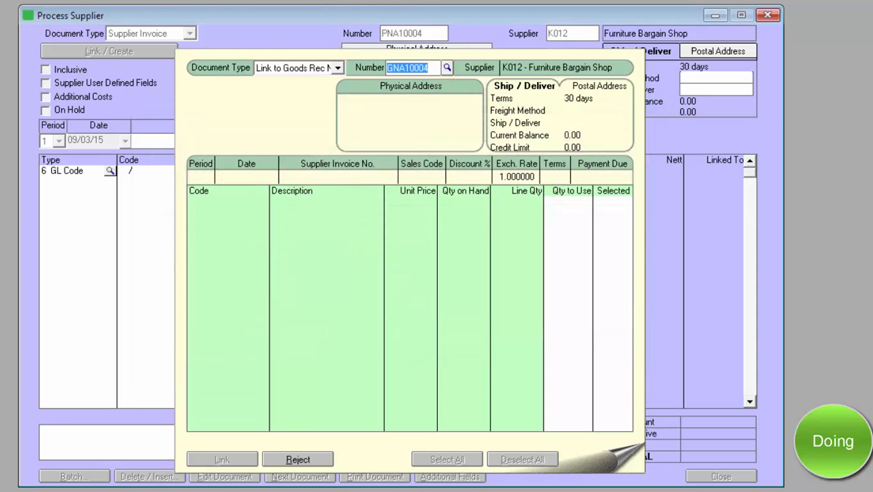
{"action": "key", "text": "Return"}
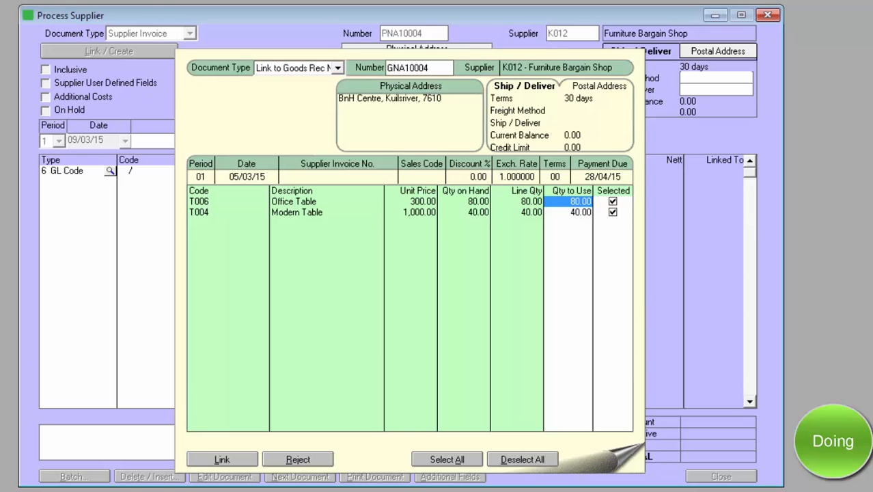
{"action": "left_click", "coordinate": [222, 459]}
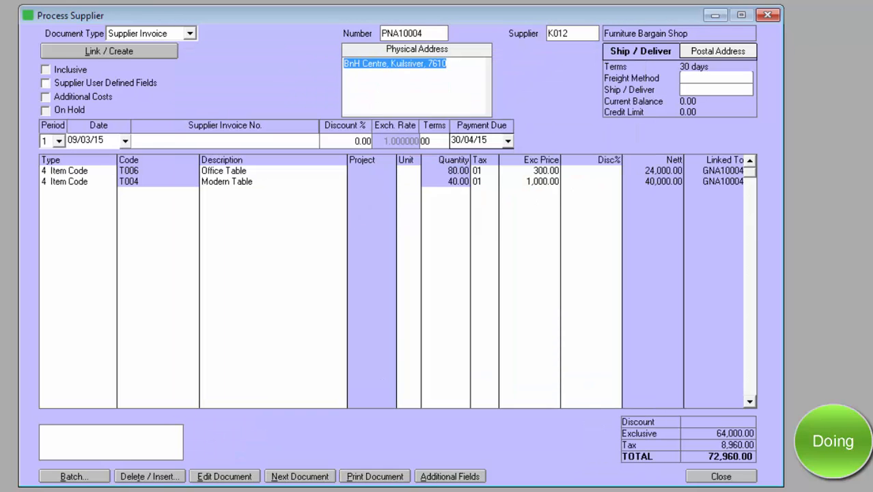
Add a GL Code line below the Modern Table item and set the payment due date to 31/03/15.
{"action": "key", "text": "Return"}
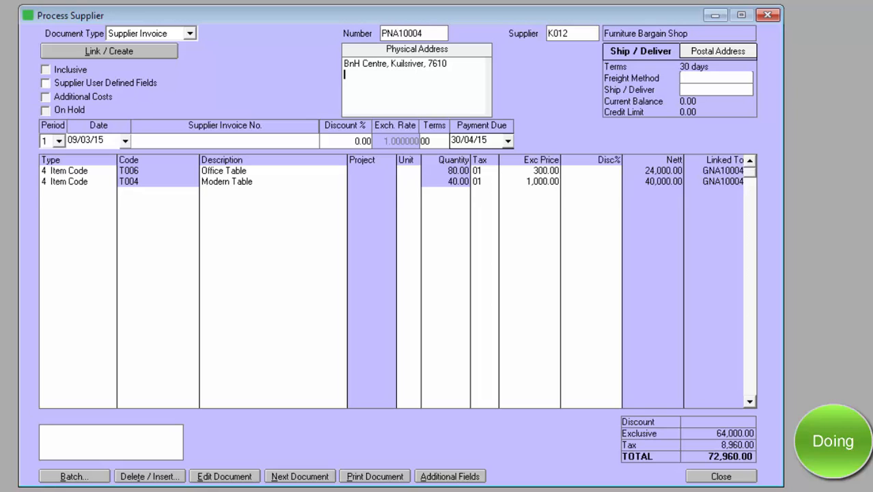
{"action": "left_click", "coordinate": [65, 189]}
{"action": "left_click", "coordinate": [470, 140]}
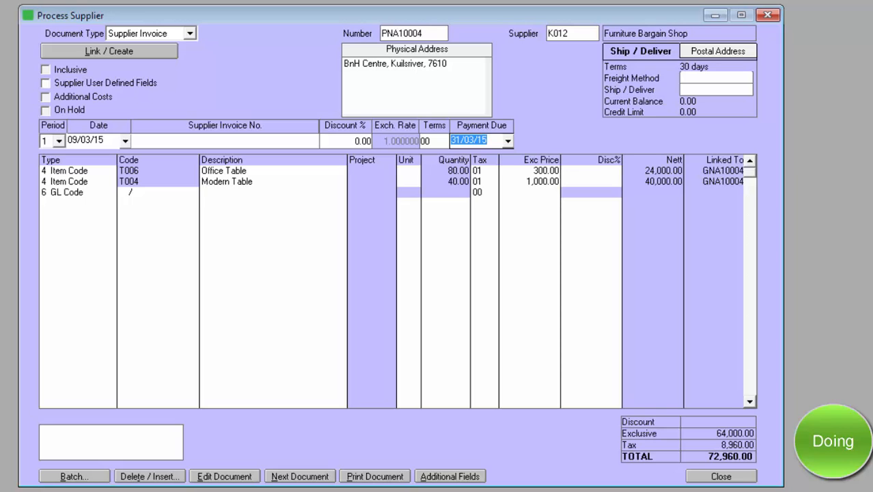
Assign the Courier & Postage account 3400/000 to the added GL line with an exclusive price of 2000.
{"action": "left_click", "coordinate": [141, 192]}
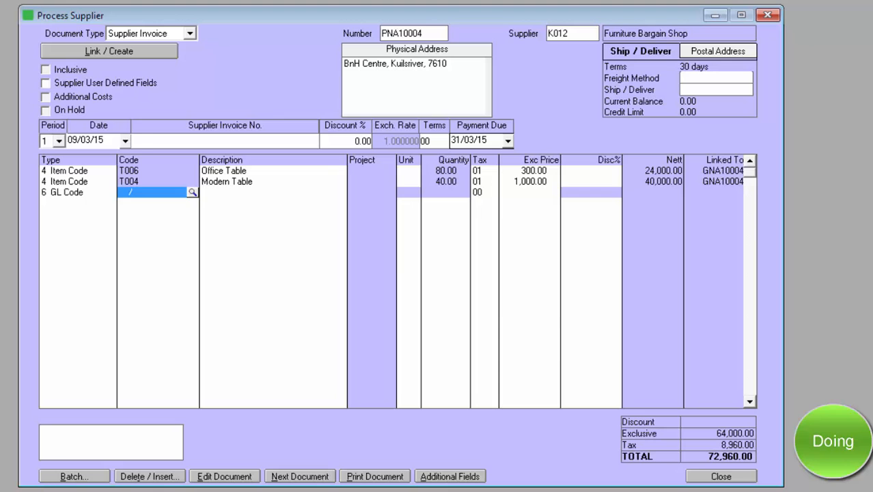
{"action": "left_click", "coordinate": [192, 192]}
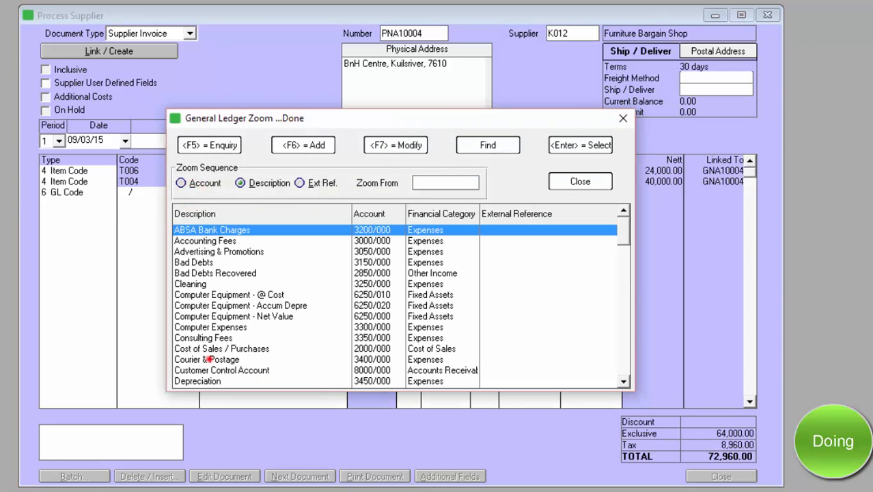
{"action": "double_click", "coordinate": [210, 358]}
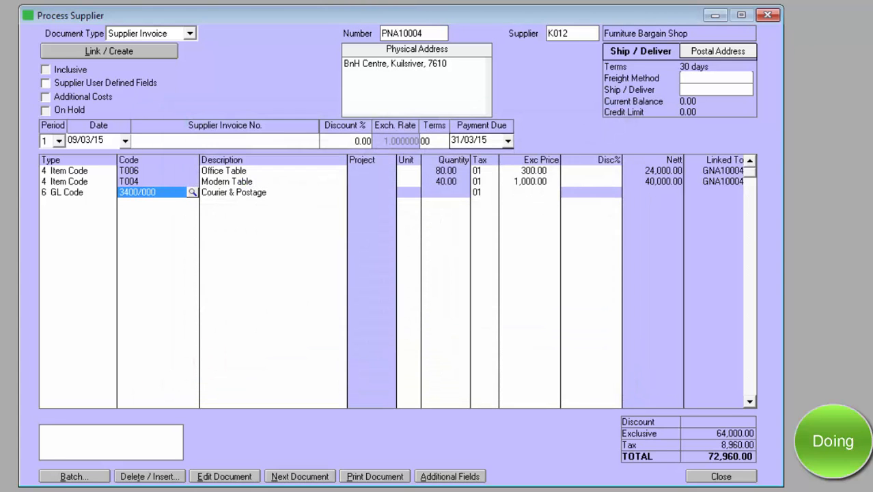
{"action": "left_click", "coordinate": [546, 192]}
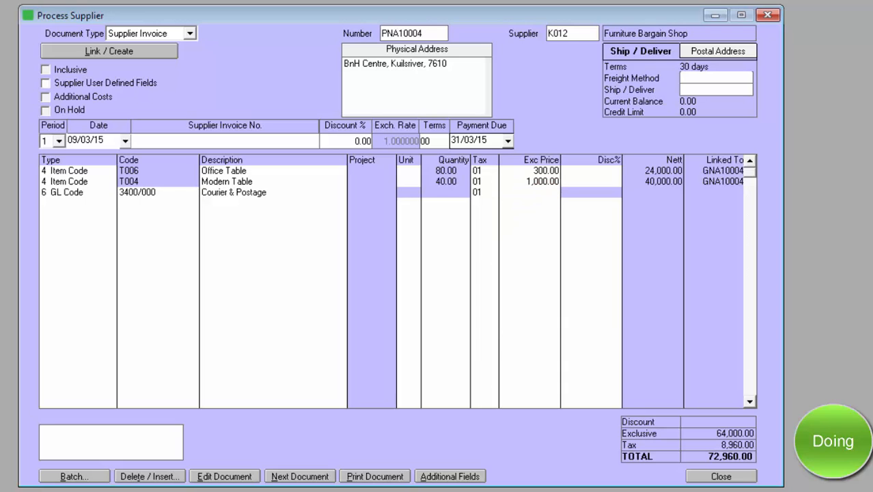
{"action": "type", "text": "2000"}
{"action": "key", "text": "Return"}
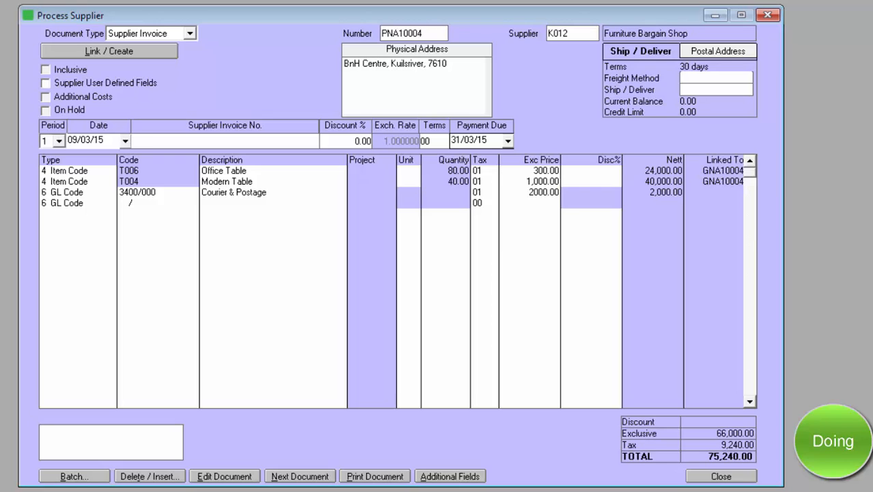
Enter BARGAIN001 as the supplier invoice number for the Furniture Bargain Shop invoice.
{"action": "left_click", "coordinate": [175, 140]}
{"action": "type", "text": "BARGAIN001"}
{"action": "key", "text": "Return"}
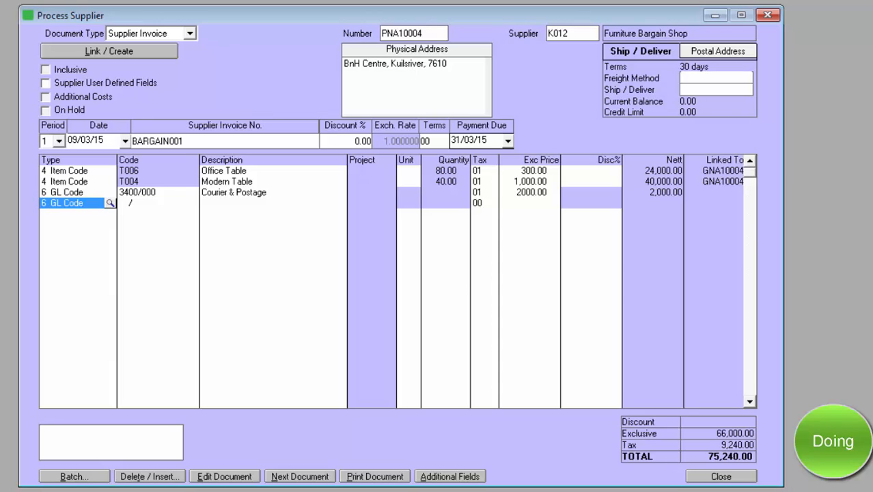
Process the Furniture Bargain Shop invoice without printing it and advance to a new supplier invoice.
{"action": "left_click", "coordinate": [297, 476]}
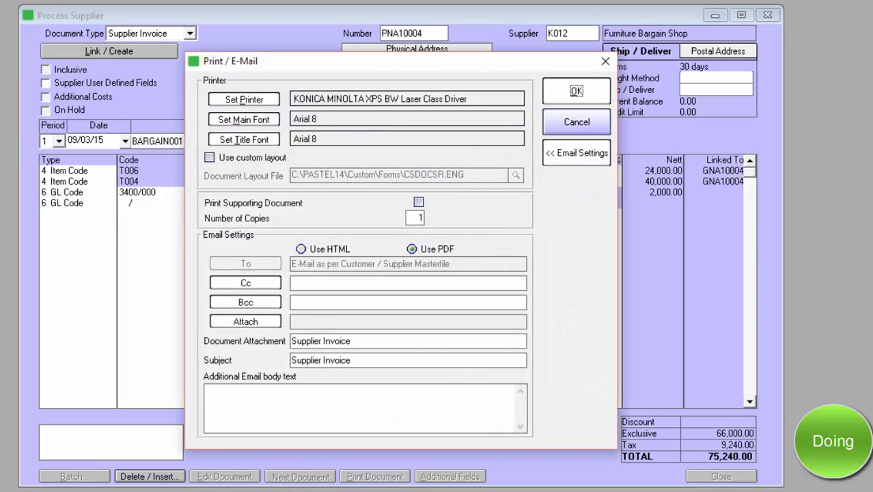
{"action": "left_click", "coordinate": [557, 120]}
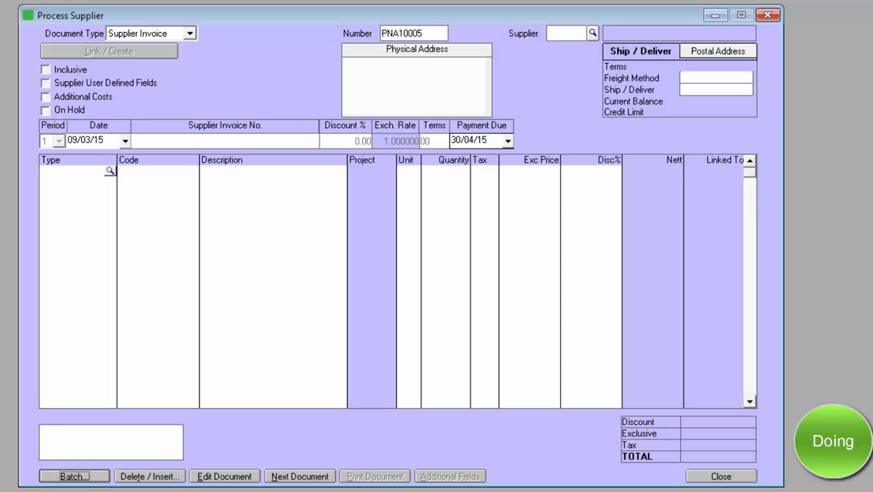
Review the list of captured supplier invoices with their suppliers, invoice numbers, amounts and dates.
{"action": "left_click", "coordinate": [403, 33]}
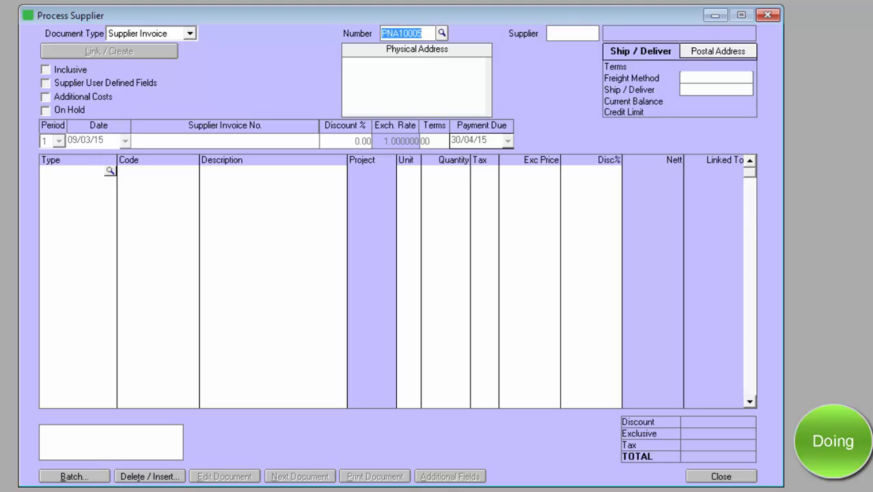
{"action": "left_click", "coordinate": [441, 32]}
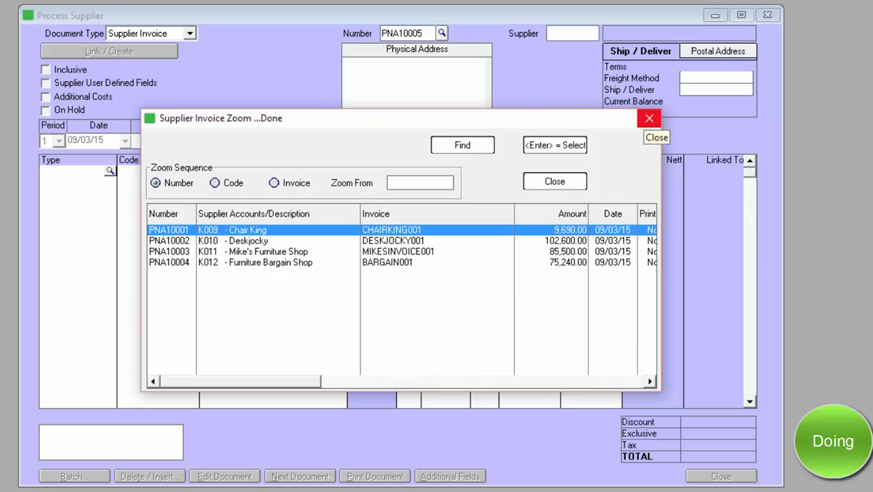
{"action": "left_click", "coordinate": [649, 118]}
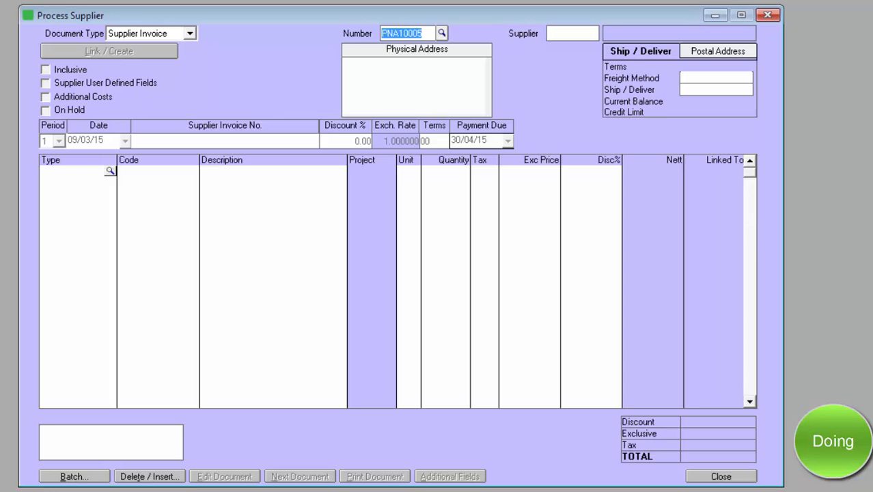
Update the supplier invoice batch without printing the documents or making a backup, and close the Process Supplier window.
{"action": "left_click", "coordinate": [81, 475]}
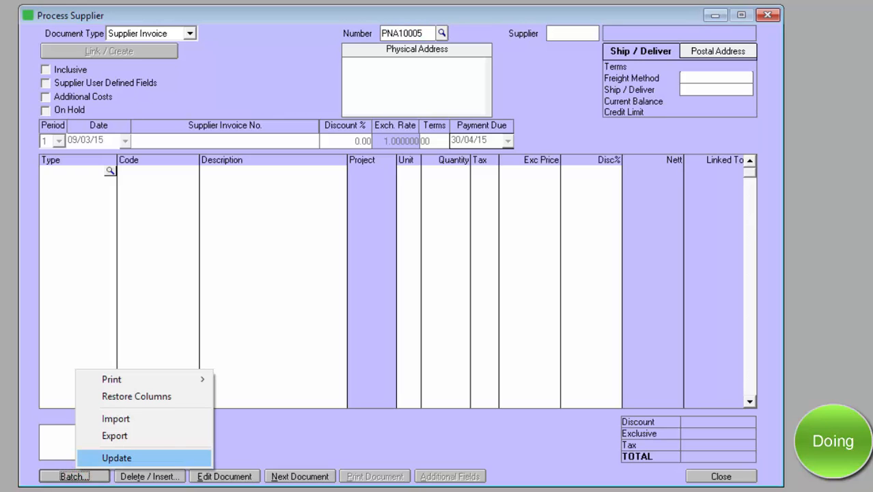
{"action": "left_click", "coordinate": [112, 457]}
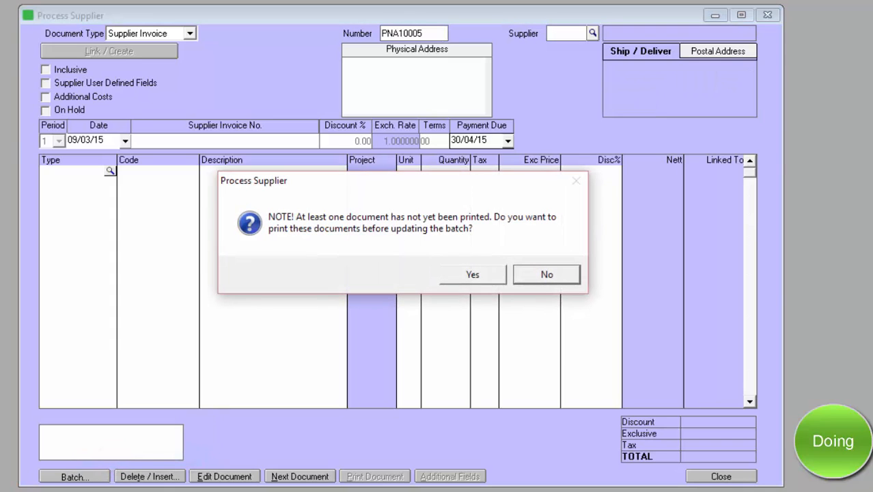
{"action": "left_click", "coordinate": [546, 273]}
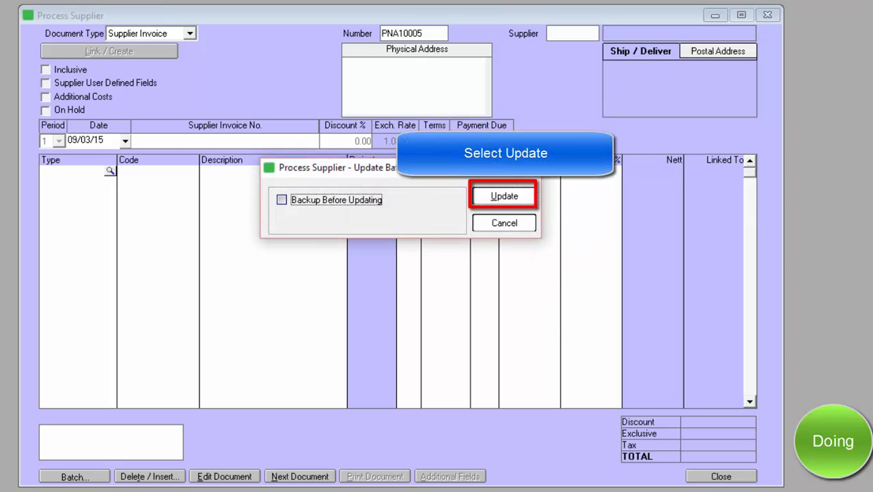
{"action": "left_click", "coordinate": [504, 196]}
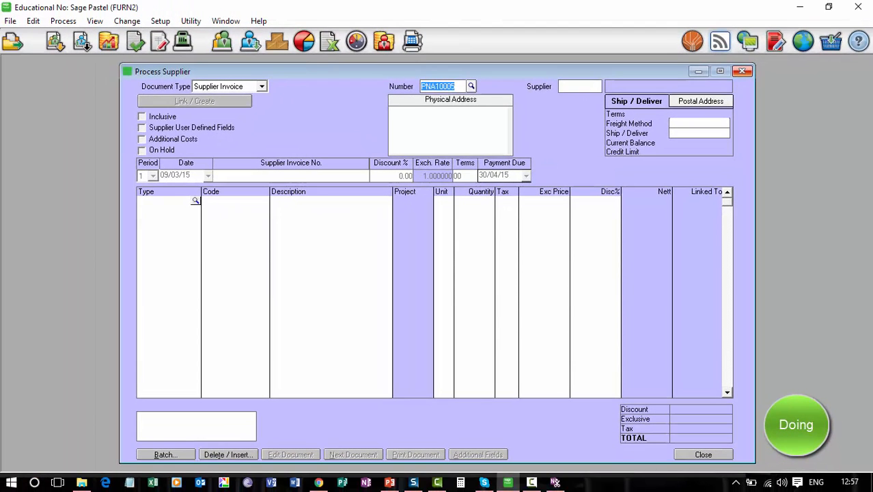
{"action": "left_click", "coordinate": [742, 71]}
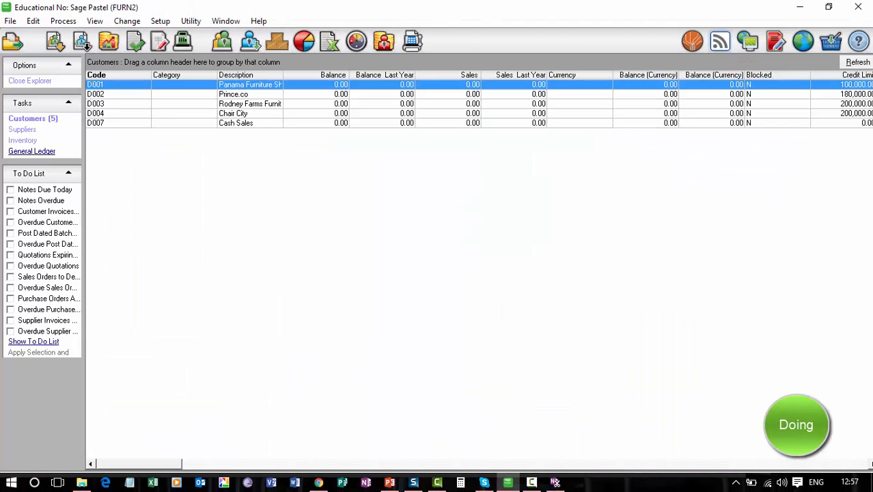